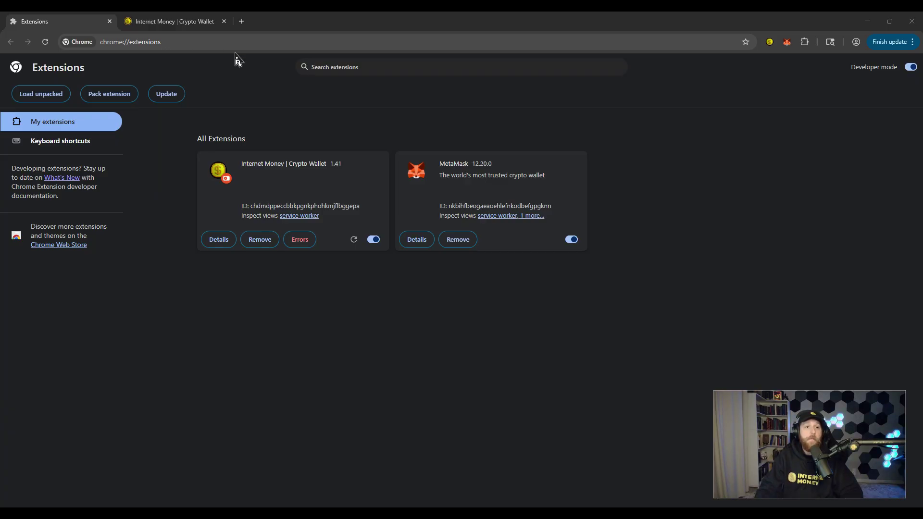
Disable the MetaMask extension so that Internet Money is the only active wallet extension.
{"action": "left_click", "coordinate": [572, 239]}
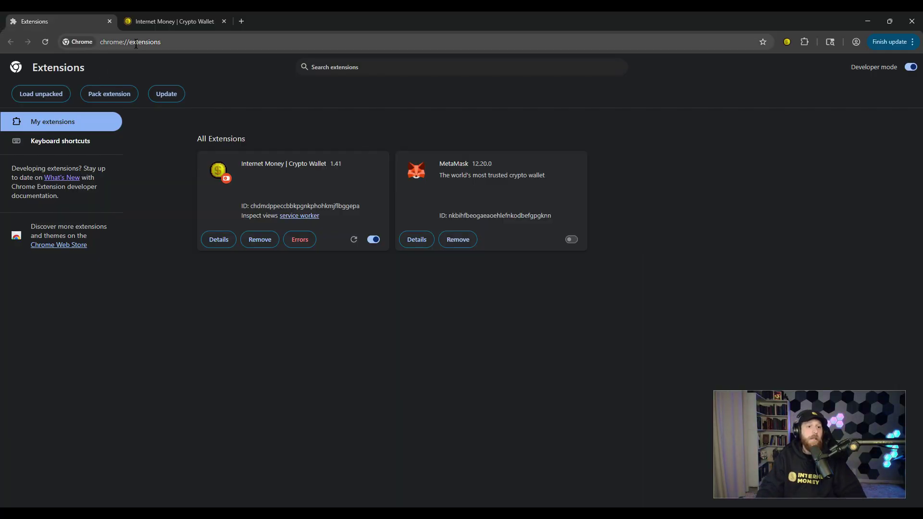
{"action": "left_click", "coordinate": [572, 240]}
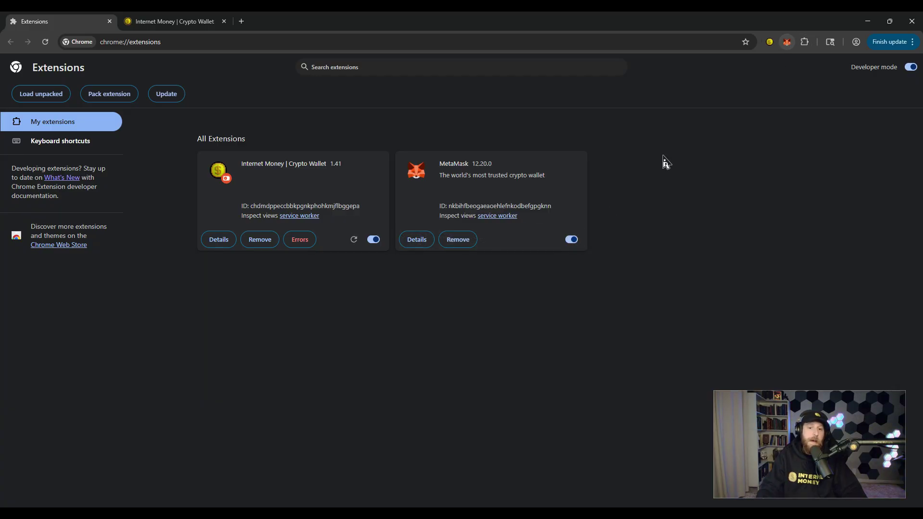
{"action": "left_click", "coordinate": [573, 240]}
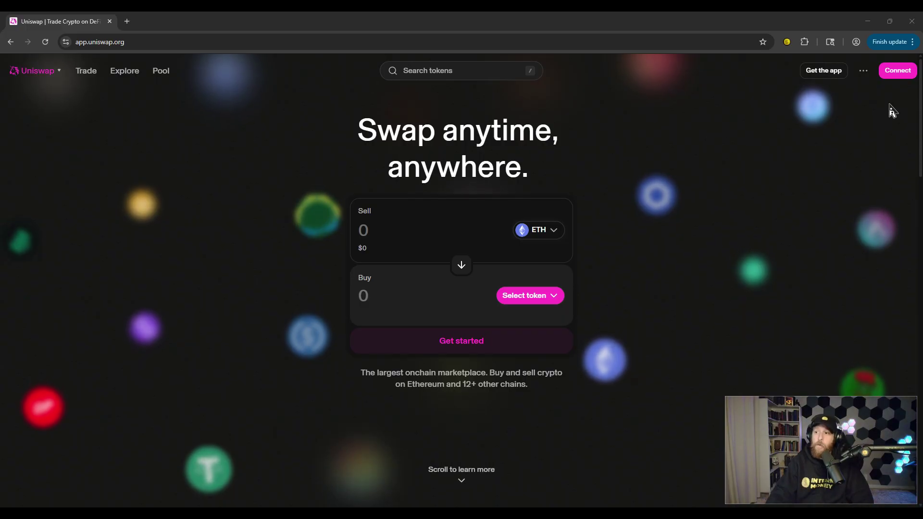
Choose Internet Money from the other wallets for connecting to Uniswap and unlock it with the wallet password.
{"action": "left_click", "coordinate": [897, 73]}
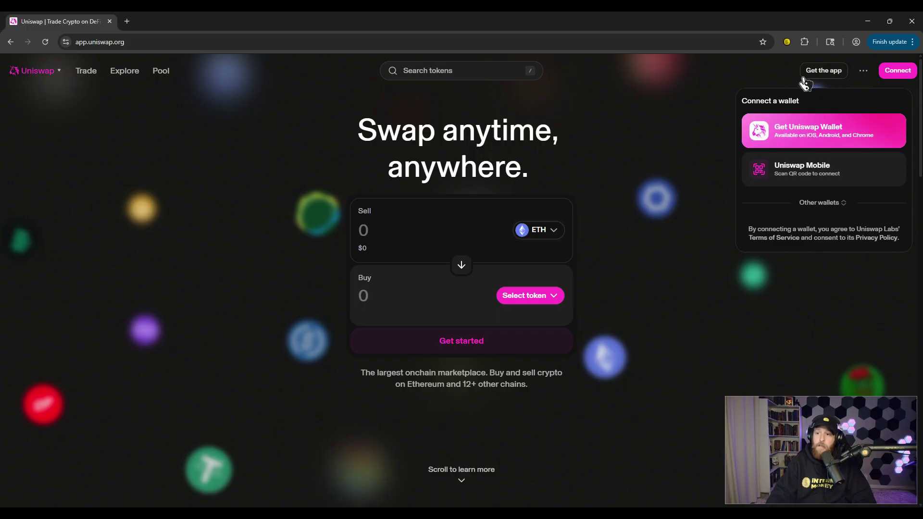
{"action": "left_click", "coordinate": [834, 206]}
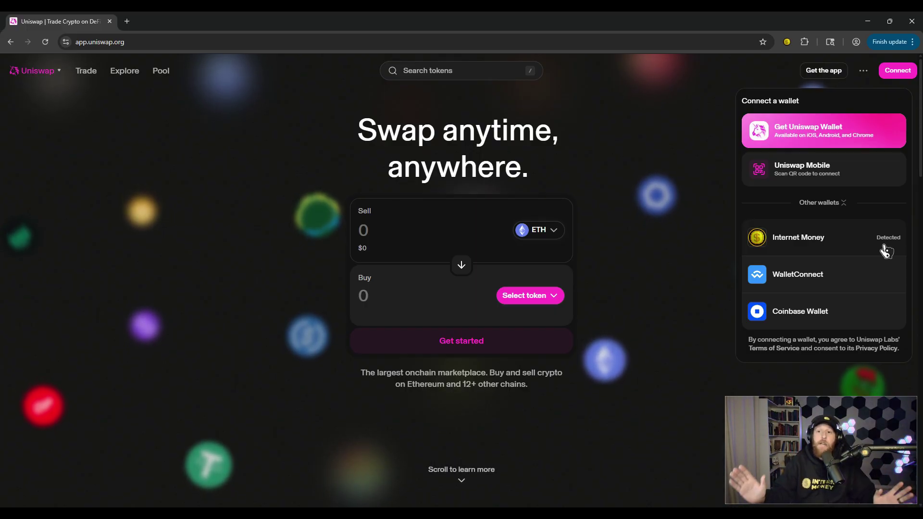
{"action": "left_click", "coordinate": [811, 244]}
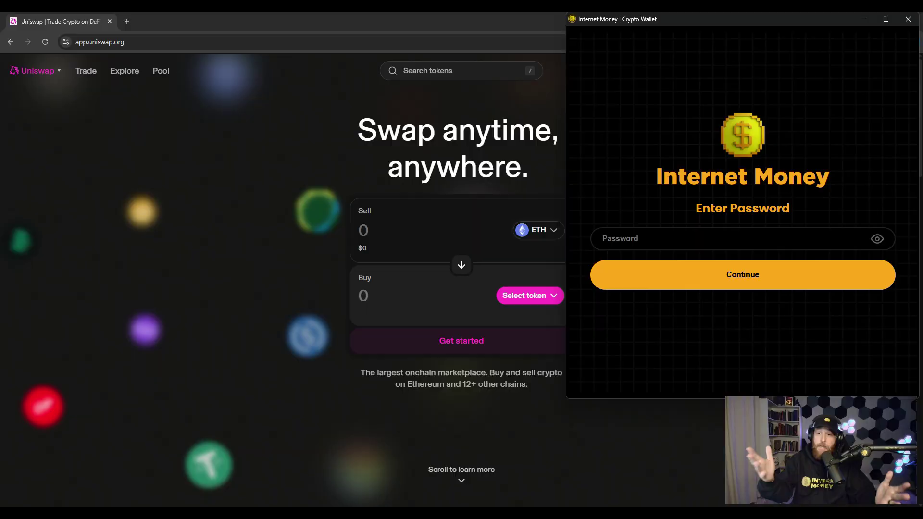
{"action": "type", "text": "•"}
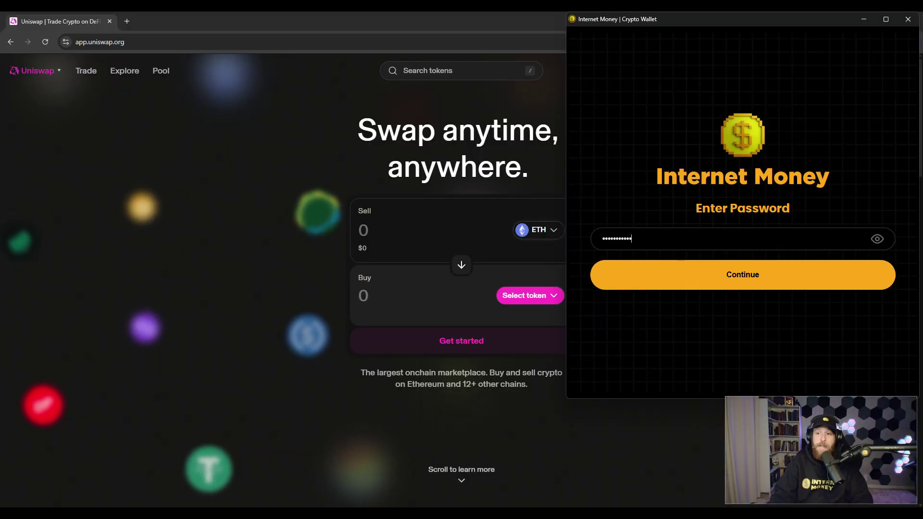
{"action": "left_click", "coordinate": [775, 287]}
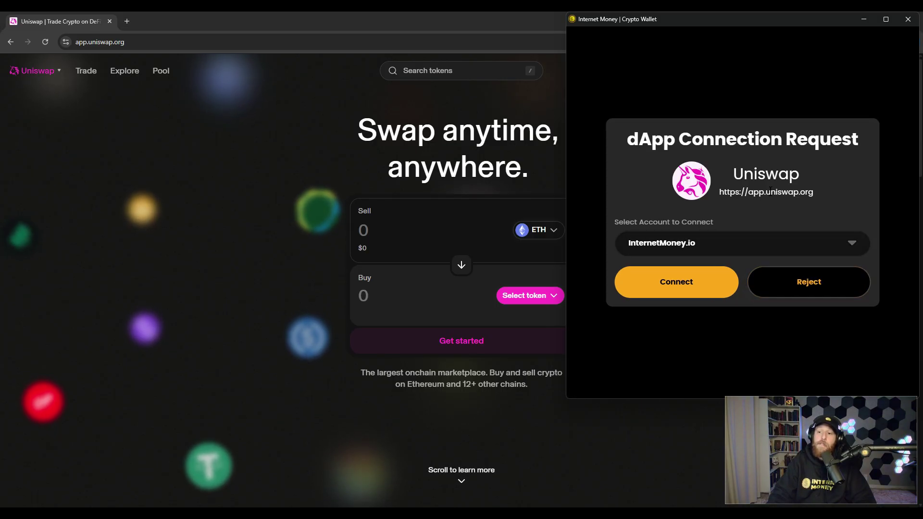
Select the InternetMoney.io account in the connection request and approve connecting it to Uniswap.
{"action": "left_click", "coordinate": [737, 247]}
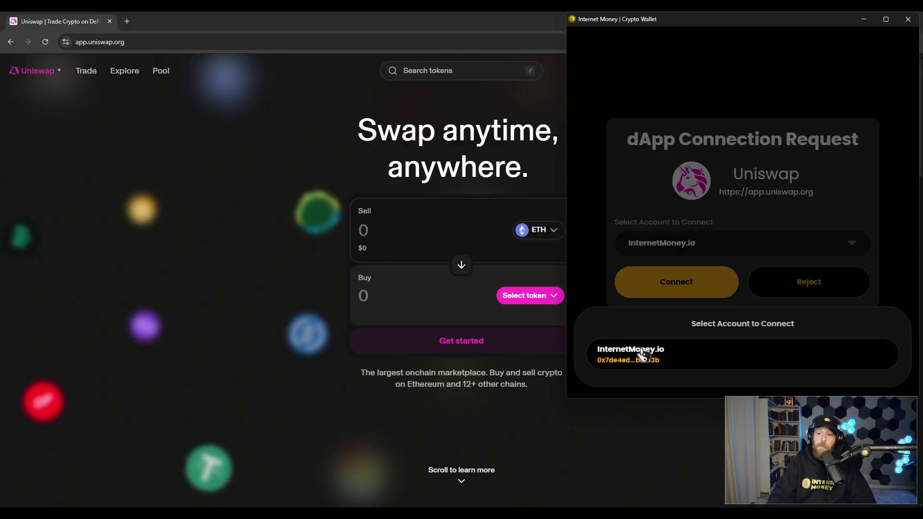
{"action": "left_click", "coordinate": [767, 359]}
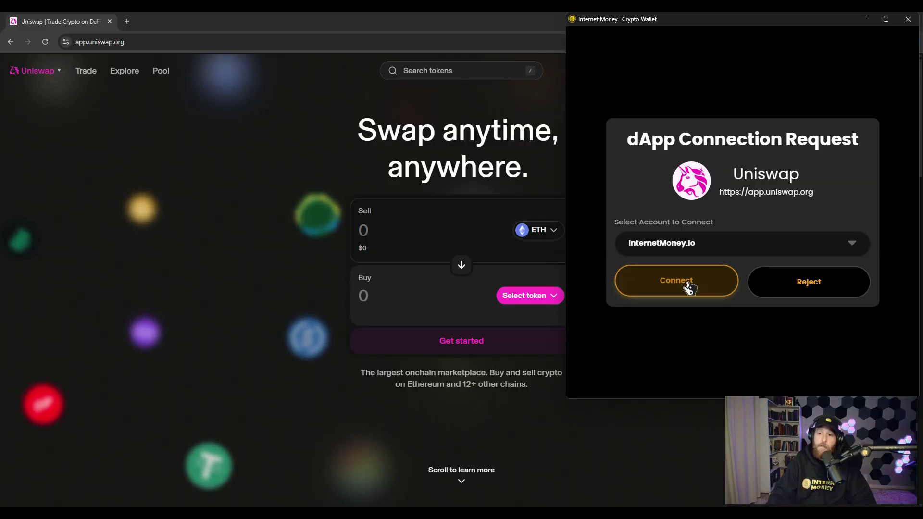
{"action": "left_click", "coordinate": [688, 287]}
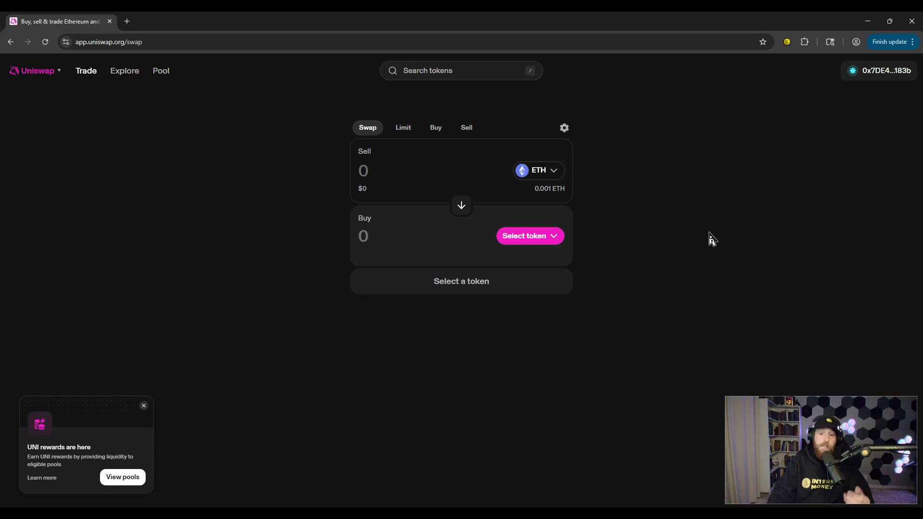
Set up a swap on Uniswap selling 0.0005 ETH for USDC.
{"action": "left_click", "coordinate": [561, 238]}
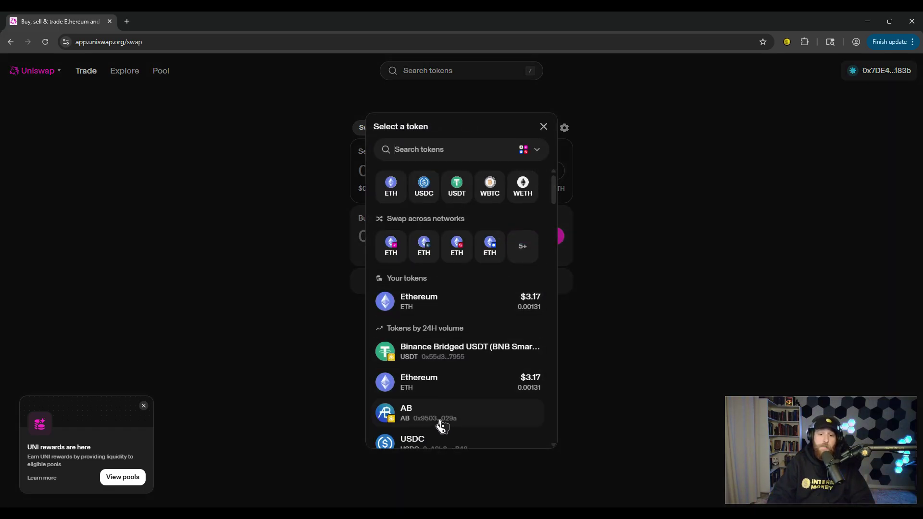
{"action": "left_click", "coordinate": [443, 440]}
{"action": "left_click", "coordinate": [362, 171]}
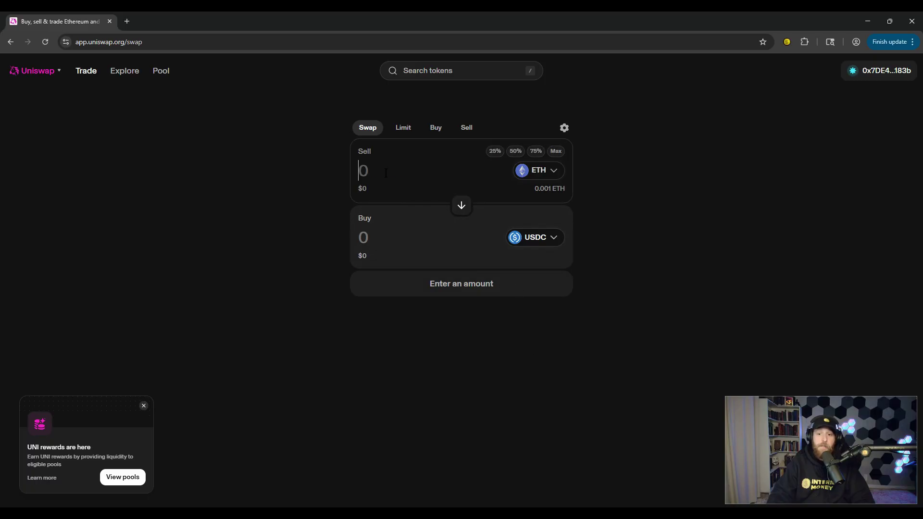
{"action": "type", "text": "0.0005"}
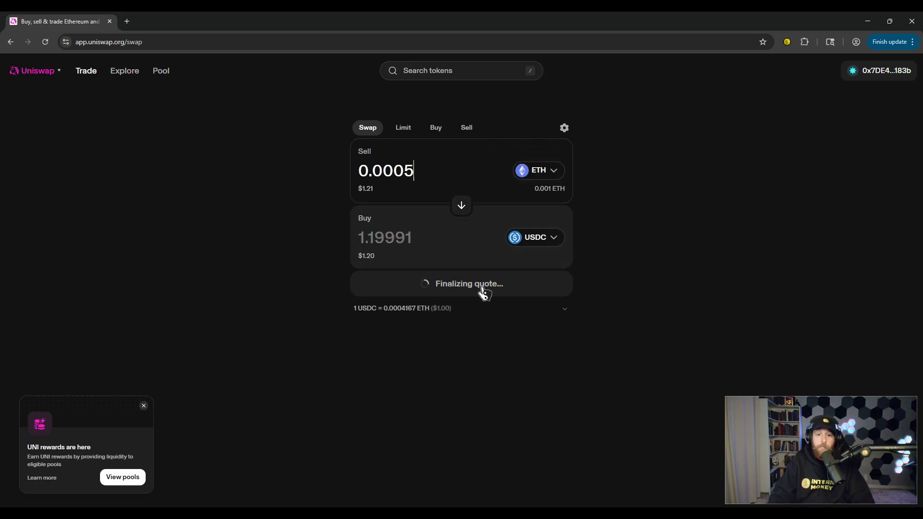
Review the ETH to USDC swap and submit it.
{"action": "left_click", "coordinate": [483, 291]}
{"action": "left_click", "coordinate": [501, 342]}
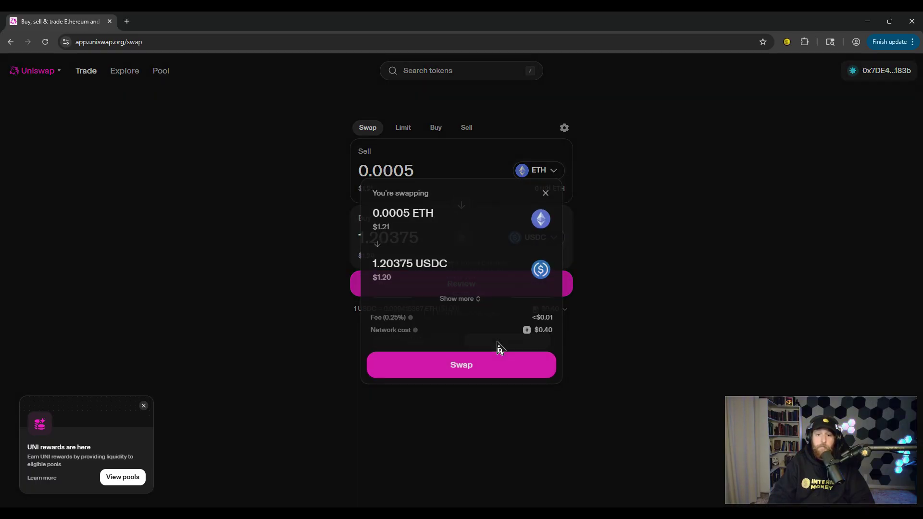
{"action": "left_click", "coordinate": [488, 368]}
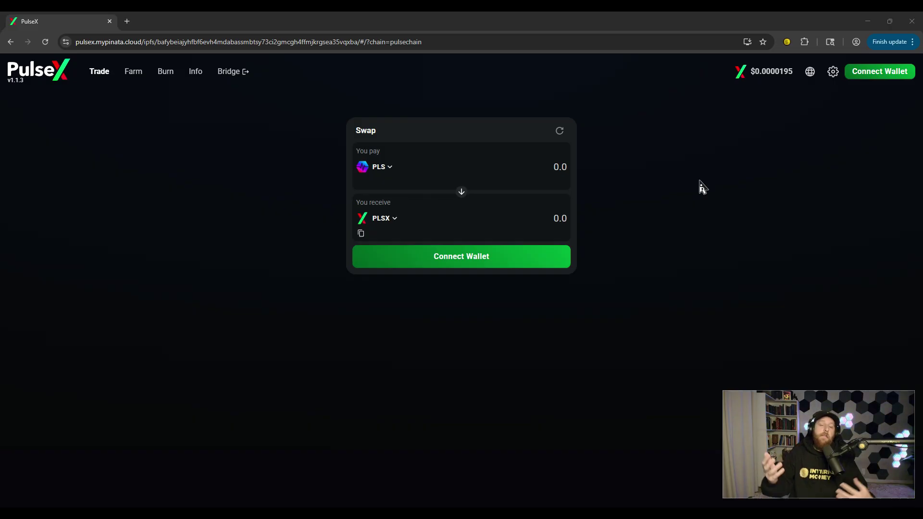
Connect the InternetMoney.io account to PulseX using the Injected wallet option.
{"action": "left_click", "coordinate": [494, 262]}
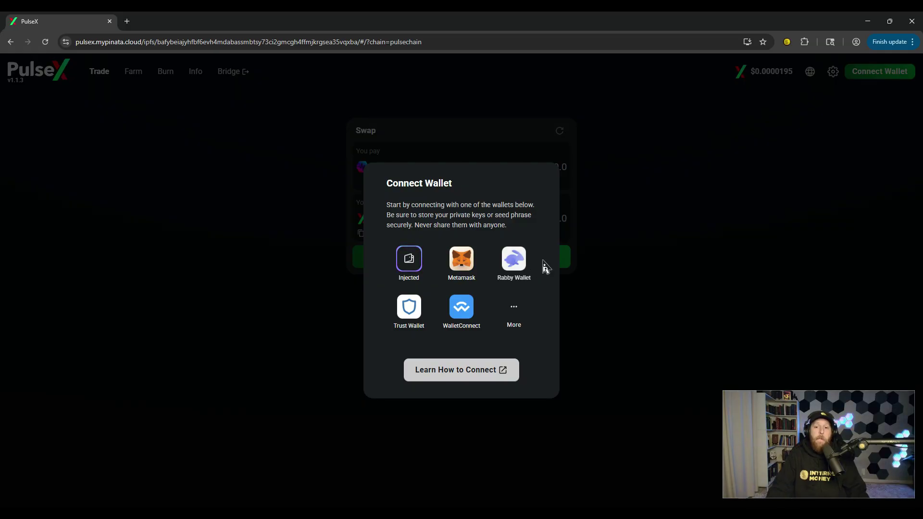
{"action": "left_click", "coordinate": [410, 261]}
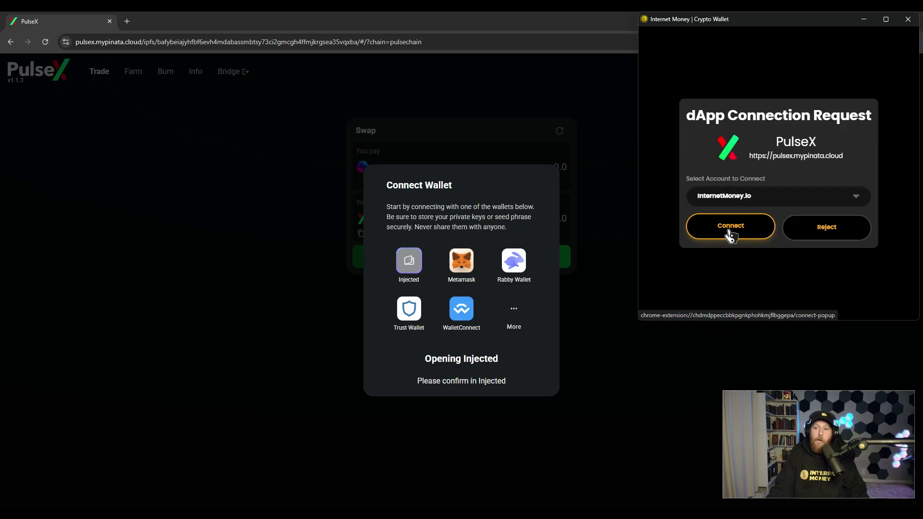
{"action": "left_click", "coordinate": [764, 238]}
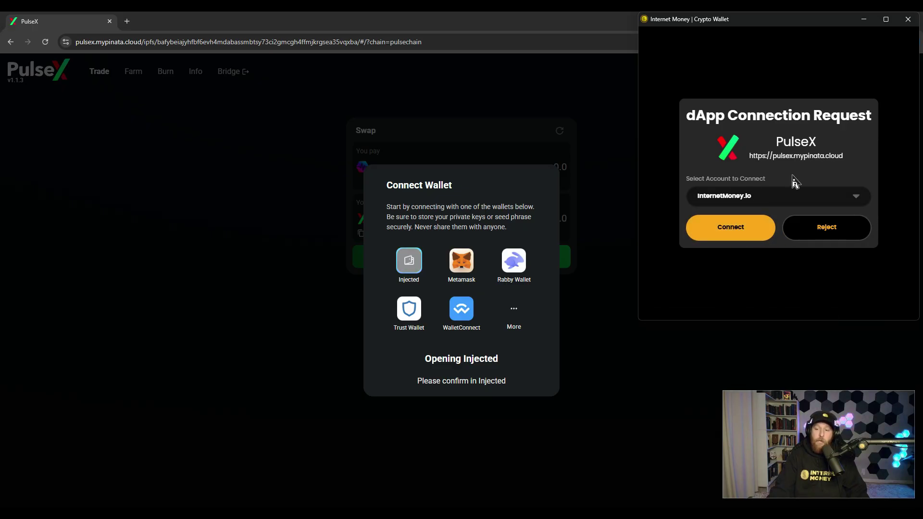
{"action": "left_click", "coordinate": [763, 237]}
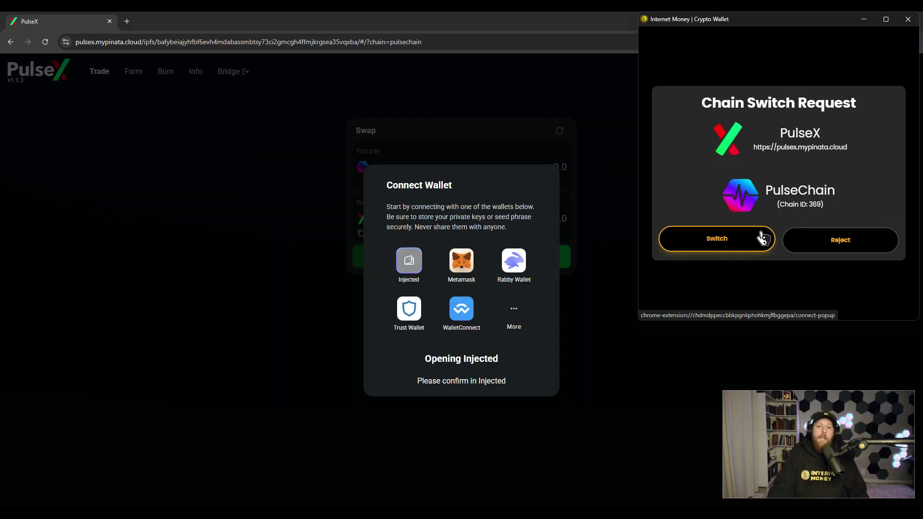
Approve the chain switch to PulseChain and check the active network in the Internet Money wallet.
{"action": "left_click", "coordinate": [761, 237]}
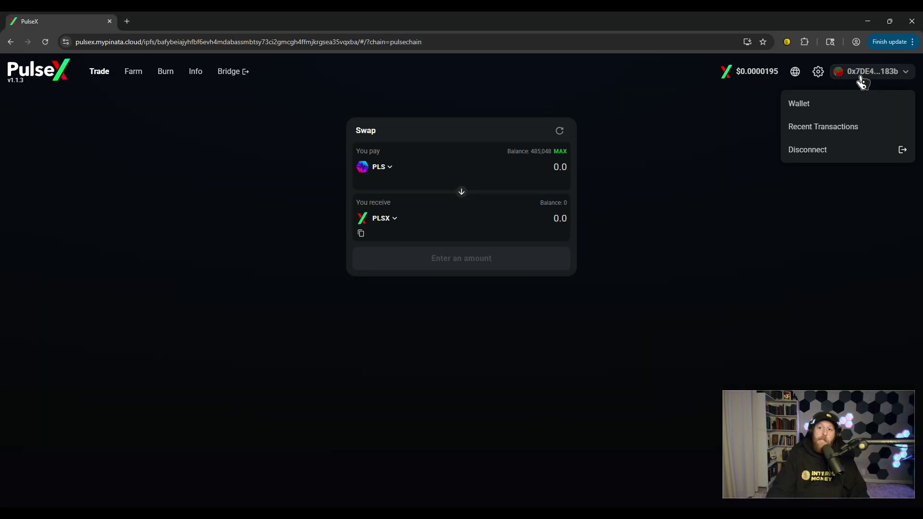
{"action": "left_click", "coordinate": [787, 42]}
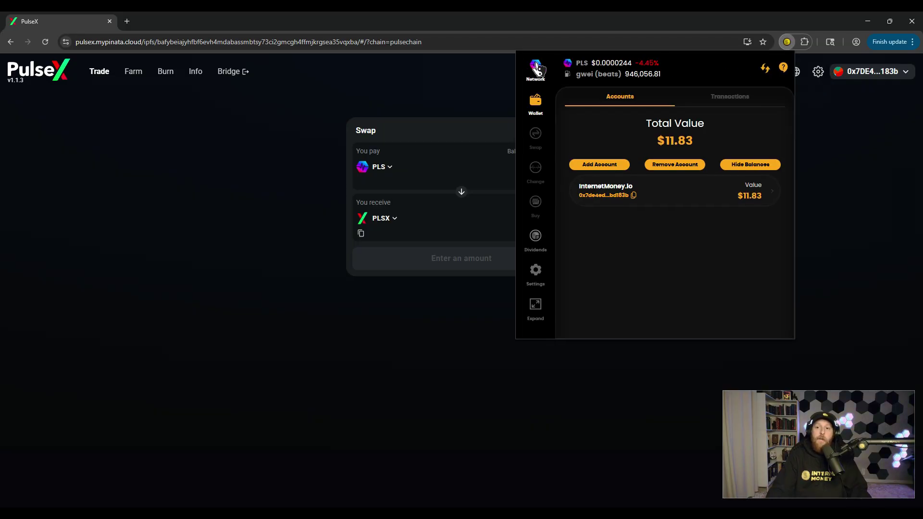
{"action": "left_click", "coordinate": [893, 200]}
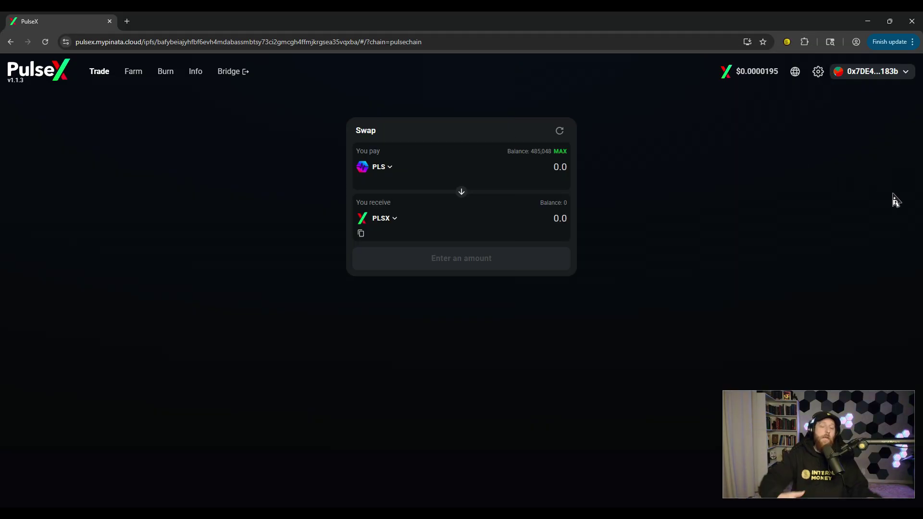
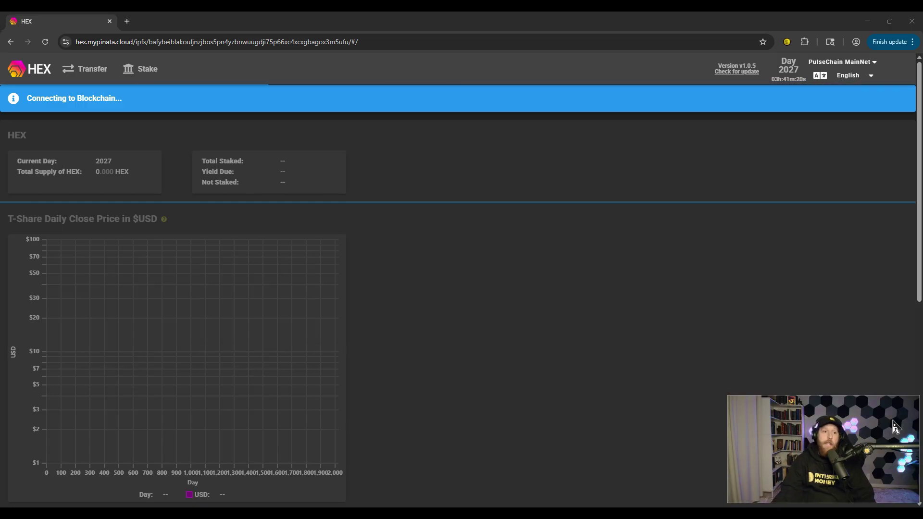
{"action": "scroll", "coordinate": [620, 241], "scroll_direction": "down", "scroll_amount": 8}
{"action": "scroll", "coordinate": [614, 243], "scroll_direction": "up", "scroll_amount": 8}
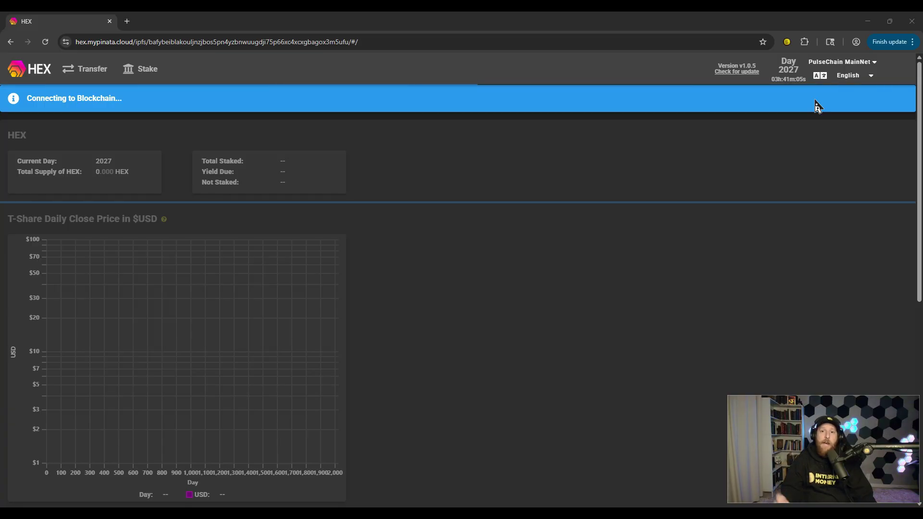
Turn on Disguise as MetaMask in the Internet Money wallet's dApp connection settings.
{"action": "left_click", "coordinate": [787, 42]}
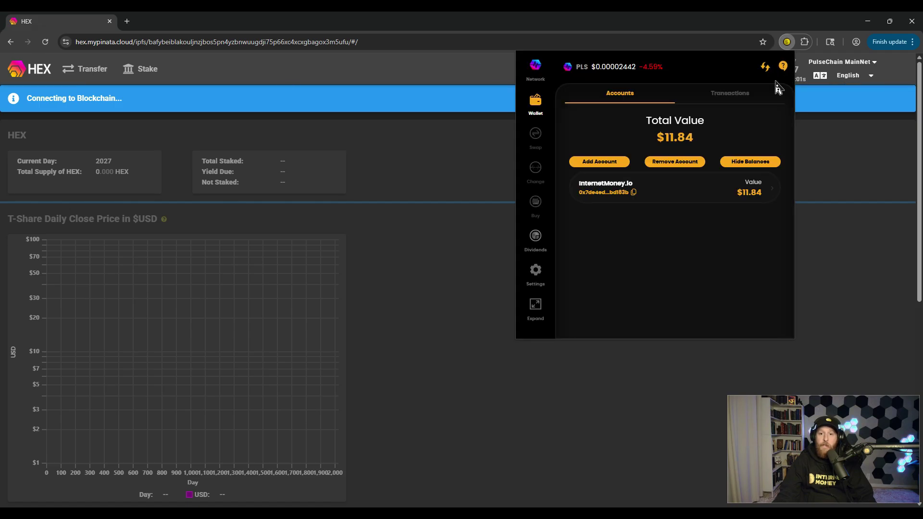
{"action": "left_click", "coordinate": [535, 276]}
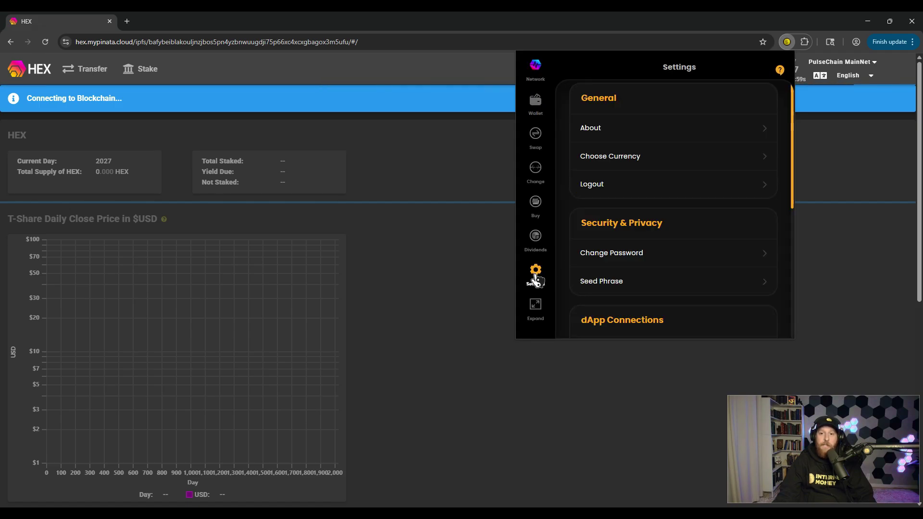
{"action": "scroll", "coordinate": [668, 221], "scroll_direction": "down", "scroll_amount": 5}
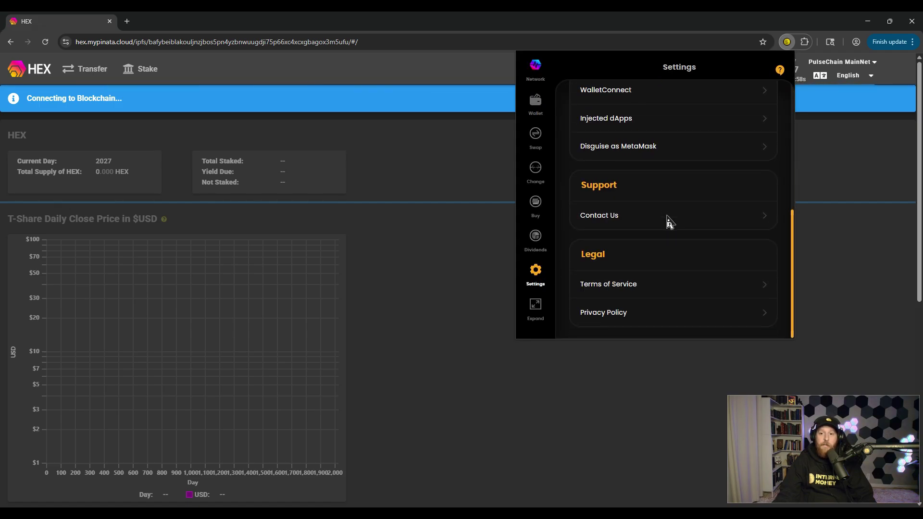
{"action": "left_click", "coordinate": [655, 152]}
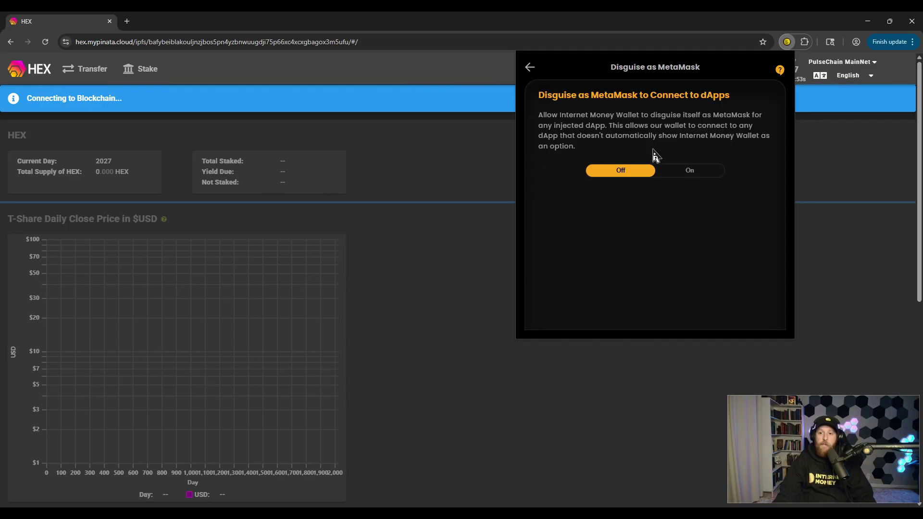
{"action": "left_click", "coordinate": [689, 177]}
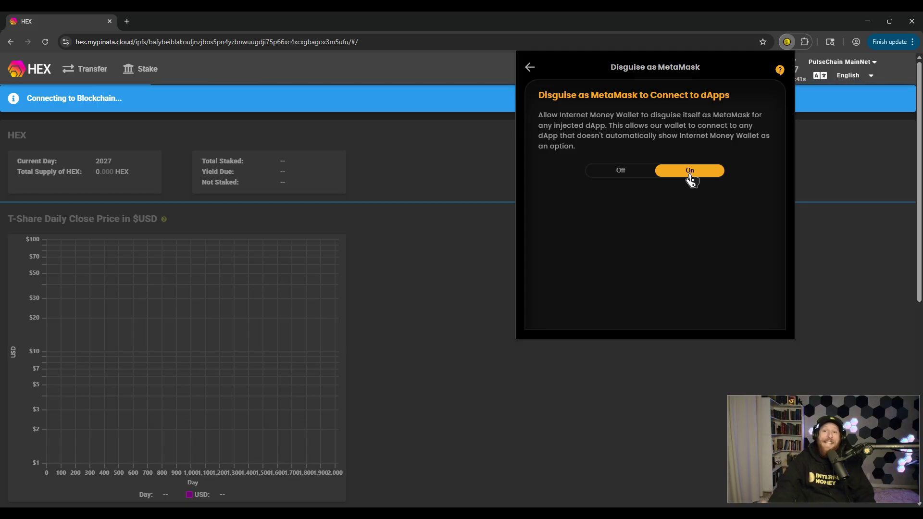
{"action": "left_click", "coordinate": [434, 231]}
Reload the HEX site and approve its connection request with the InternetMoney.io account.
{"action": "left_click", "coordinate": [45, 44]}
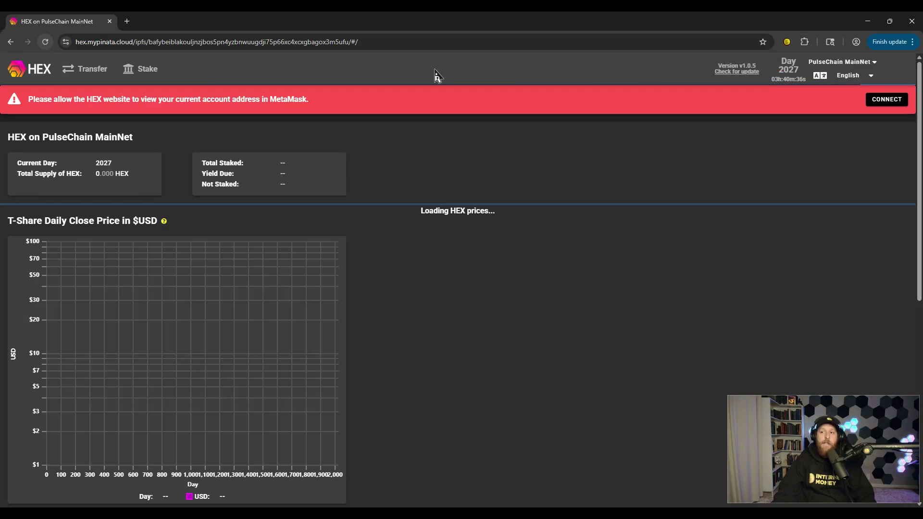
{"action": "left_click", "coordinate": [878, 101]}
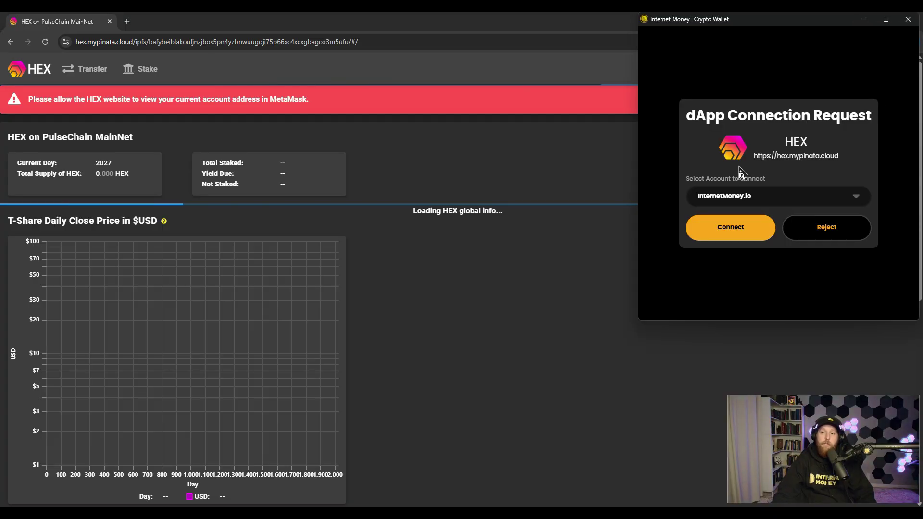
{"action": "left_click", "coordinate": [735, 234]}
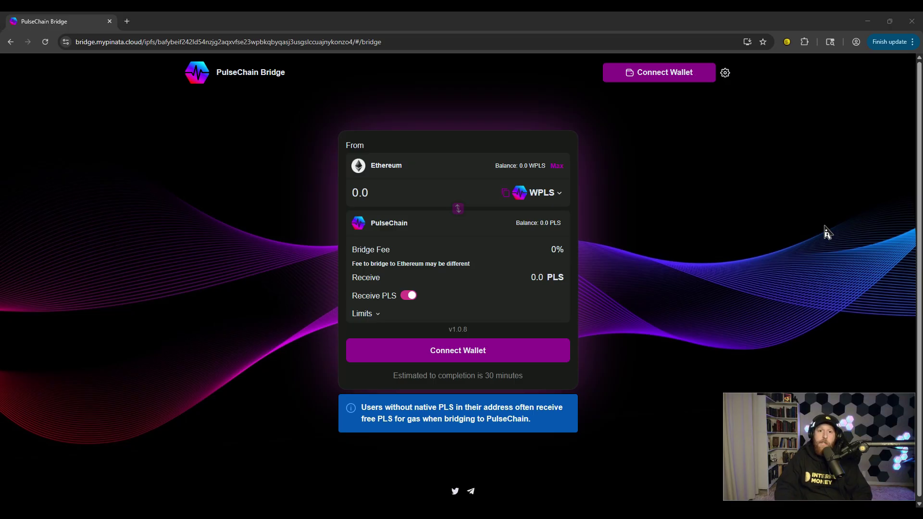
Request a PulseChain Bridge connection through WalletConnect's MetaMask option and reject it in the Internet Money wallet.
{"action": "left_click", "coordinate": [491, 353]}
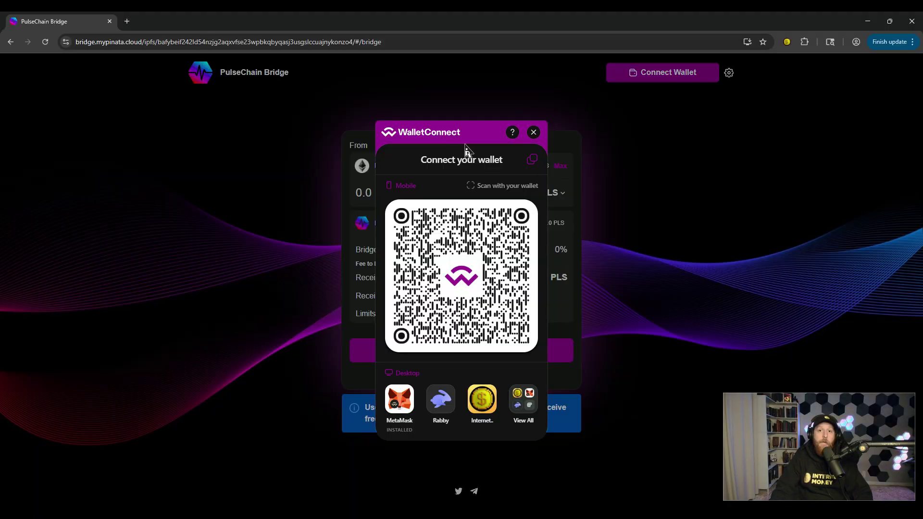
{"action": "left_click", "coordinate": [406, 399]}
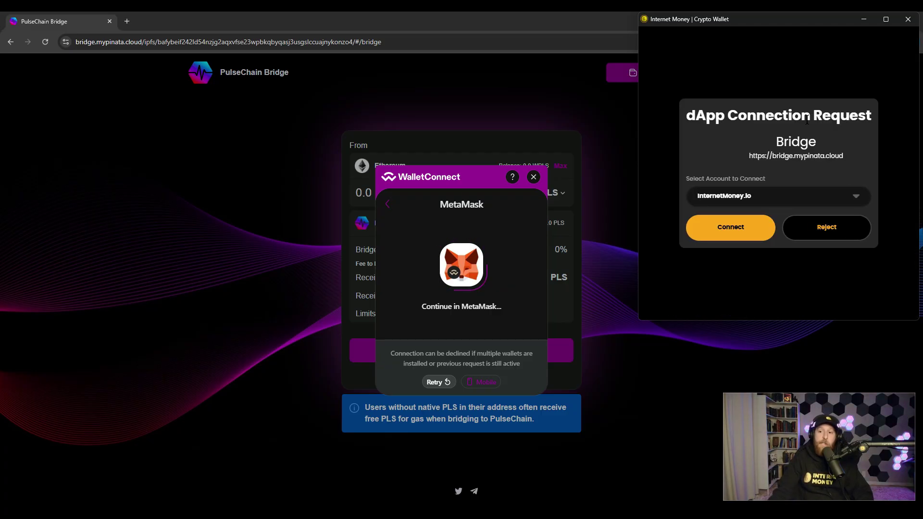
{"action": "left_click", "coordinate": [836, 230]}
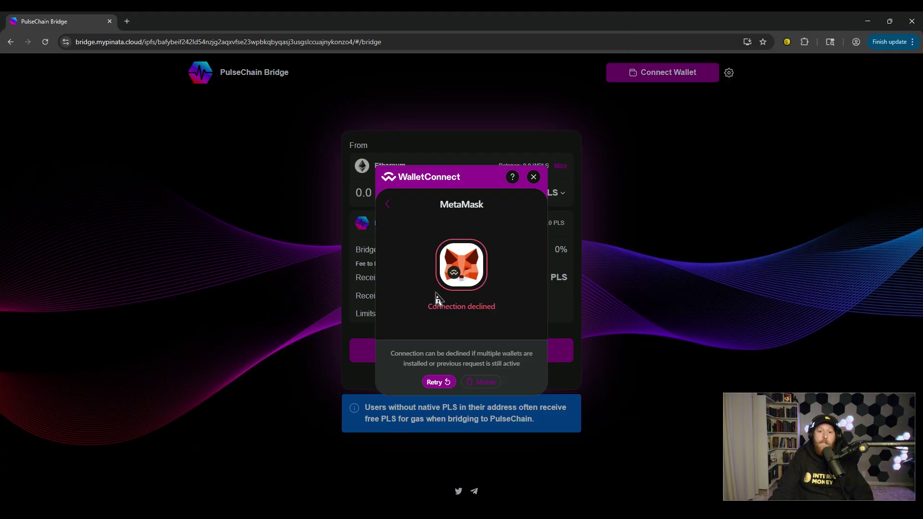
Return to the wallet choices, request the bridge connection through the Internet Money option, and reject it in the wallet.
{"action": "left_click", "coordinate": [388, 205]}
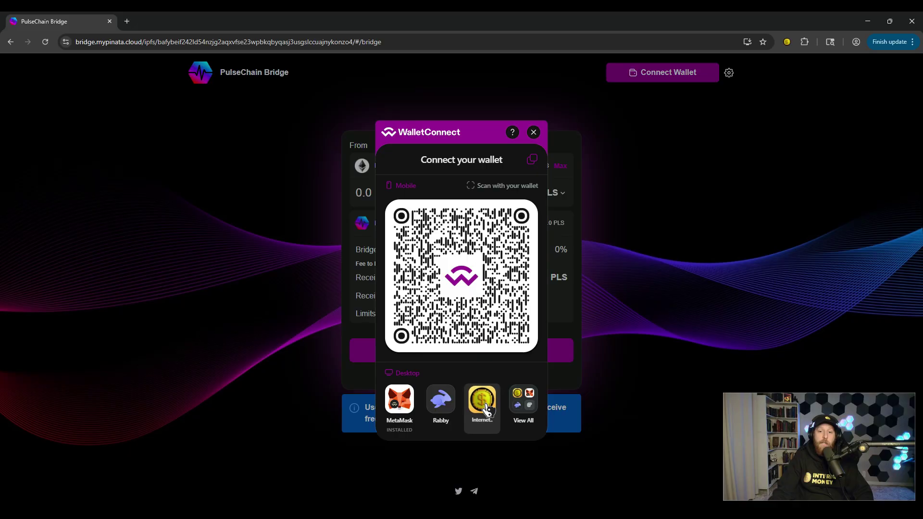
{"action": "left_click", "coordinate": [487, 408]}
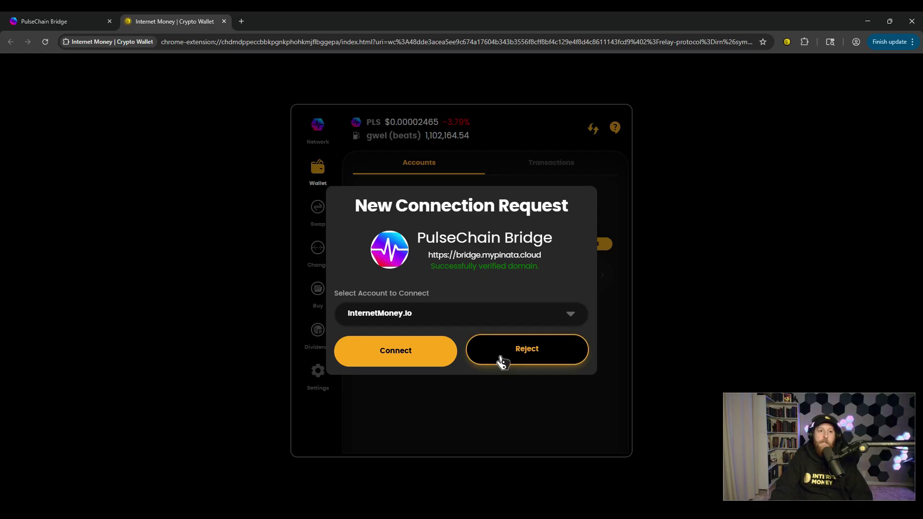
{"action": "left_click", "coordinate": [499, 362]}
Connect the InternetMoney.io account to the PulseChain Bridge using the MetaMask option.
{"action": "left_click", "coordinate": [390, 406]}
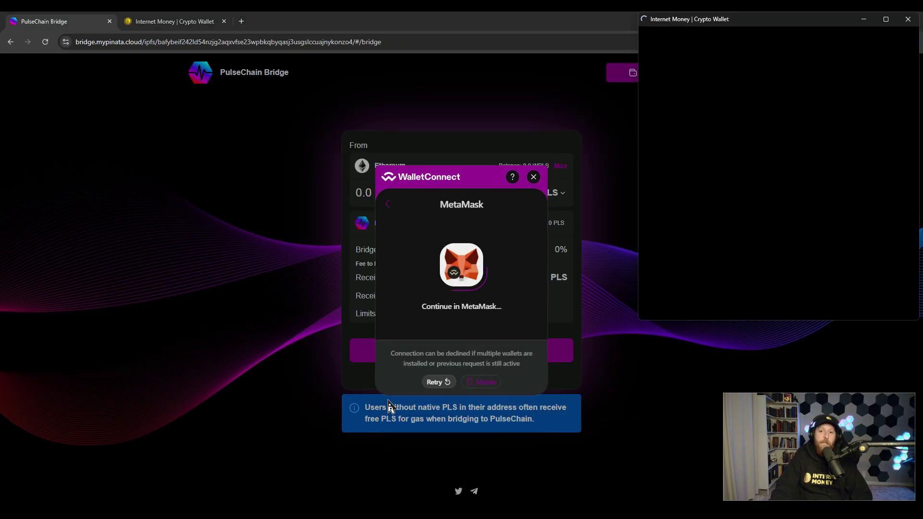
{"action": "left_click", "coordinate": [734, 234]}
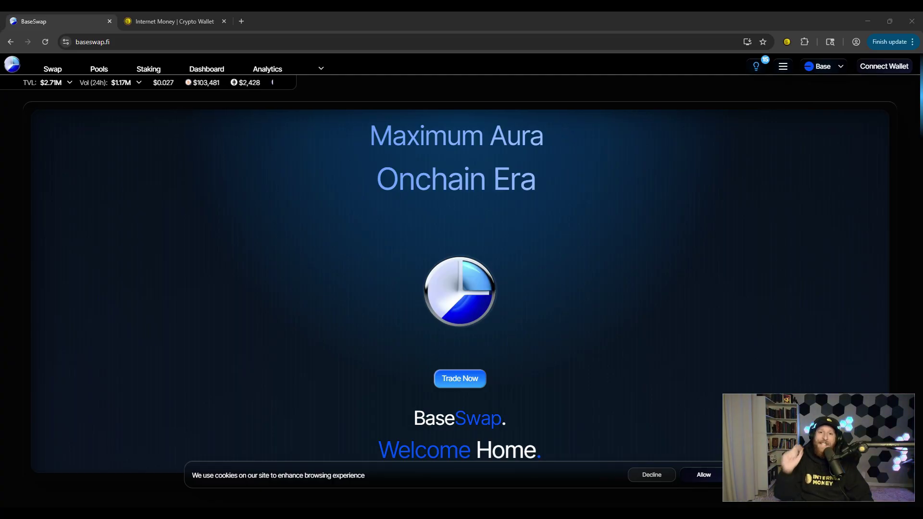
Start connecting a wallet on the BaseSwap site.
{"action": "left_click", "coordinate": [877, 75]}
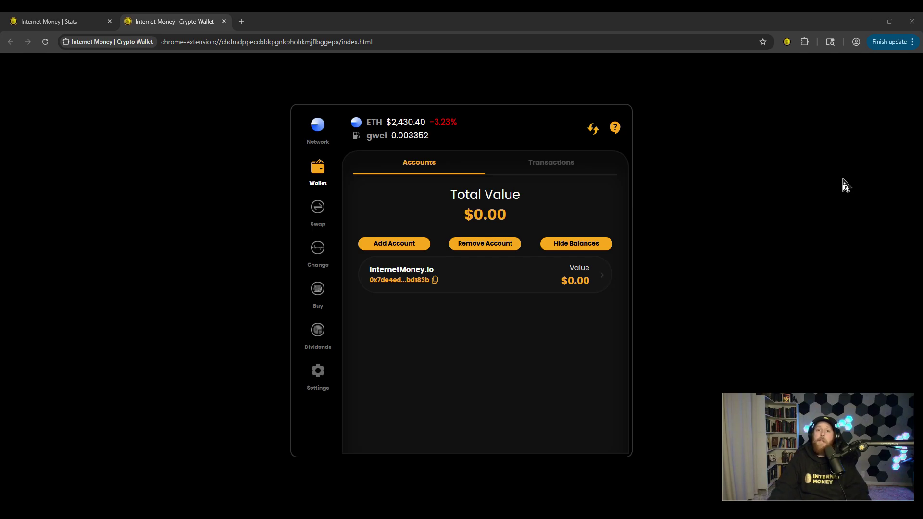
Disconnect PulseX, HEX and Bridge from the InternetMoney.io account in the wallet's Injected dApps settings.
{"action": "left_click", "coordinate": [314, 379]}
{"action": "scroll", "coordinate": [553, 354], "scroll_direction": "down", "scroll_amount": 3}
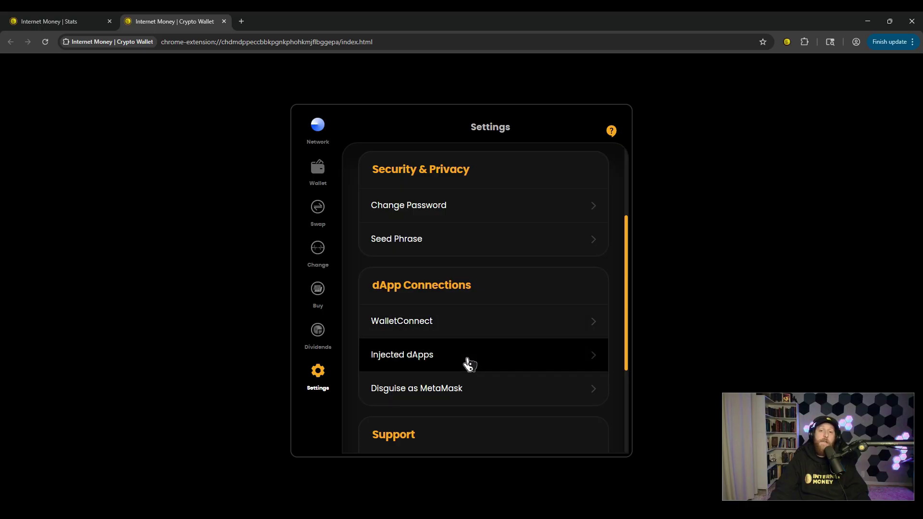
{"action": "left_click", "coordinate": [419, 362]}
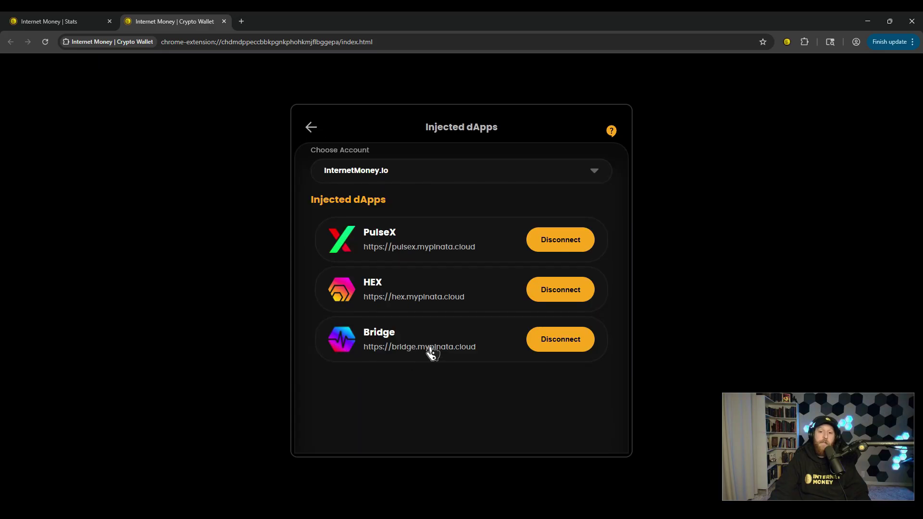
{"action": "left_click", "coordinate": [542, 241]}
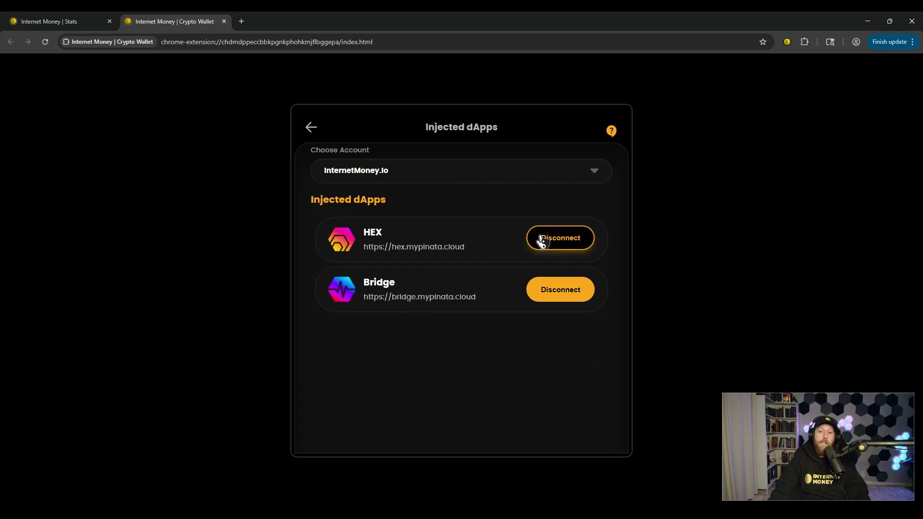
{"action": "left_click", "coordinate": [543, 242]}
{"action": "left_click", "coordinate": [543, 242]}
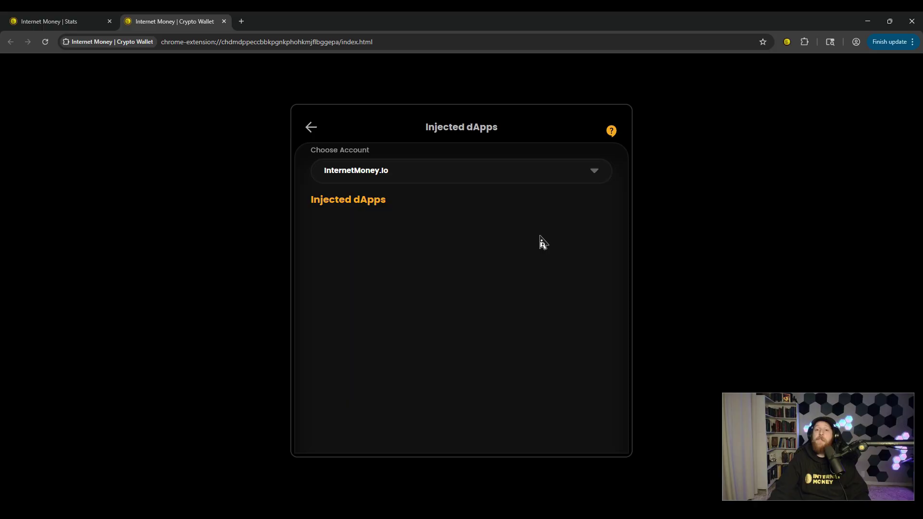